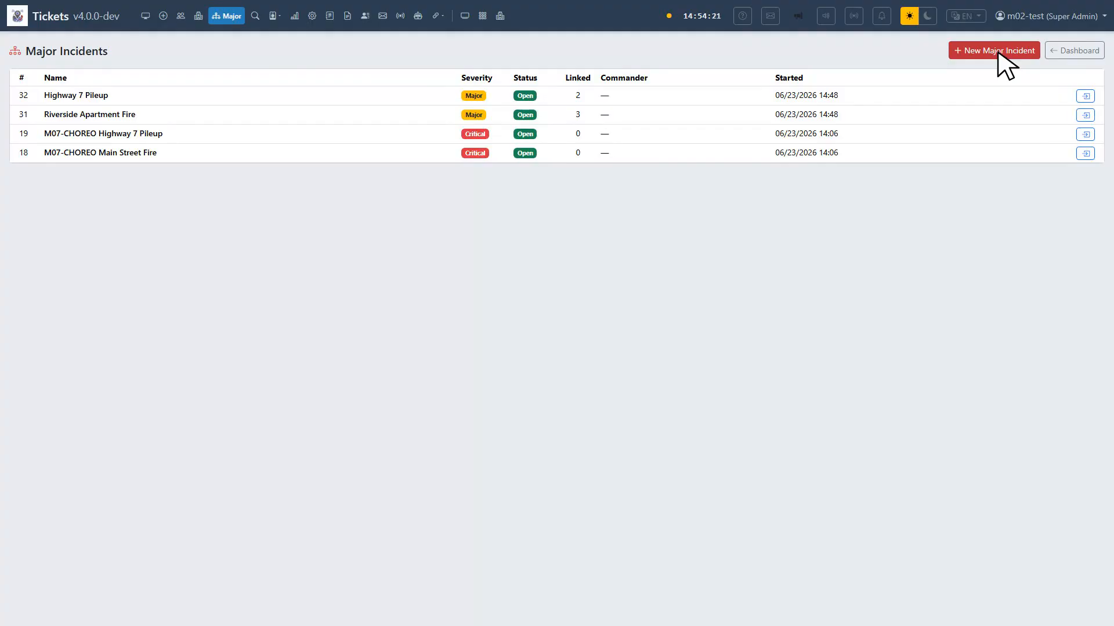
# - Create a new major incident named "Main Street Fire" with the description "M07CHOREO-LIVE:: created live during capture"
pyautogui.click(998, 53)
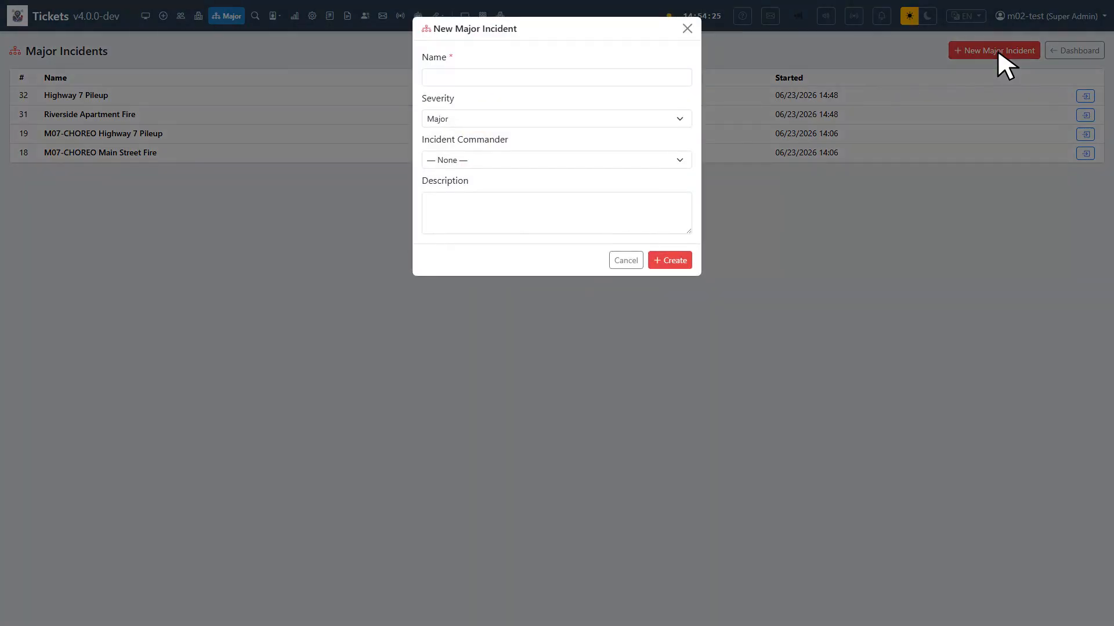
pyautogui.click(625, 74)
pyautogui.write('Main Street Fire')
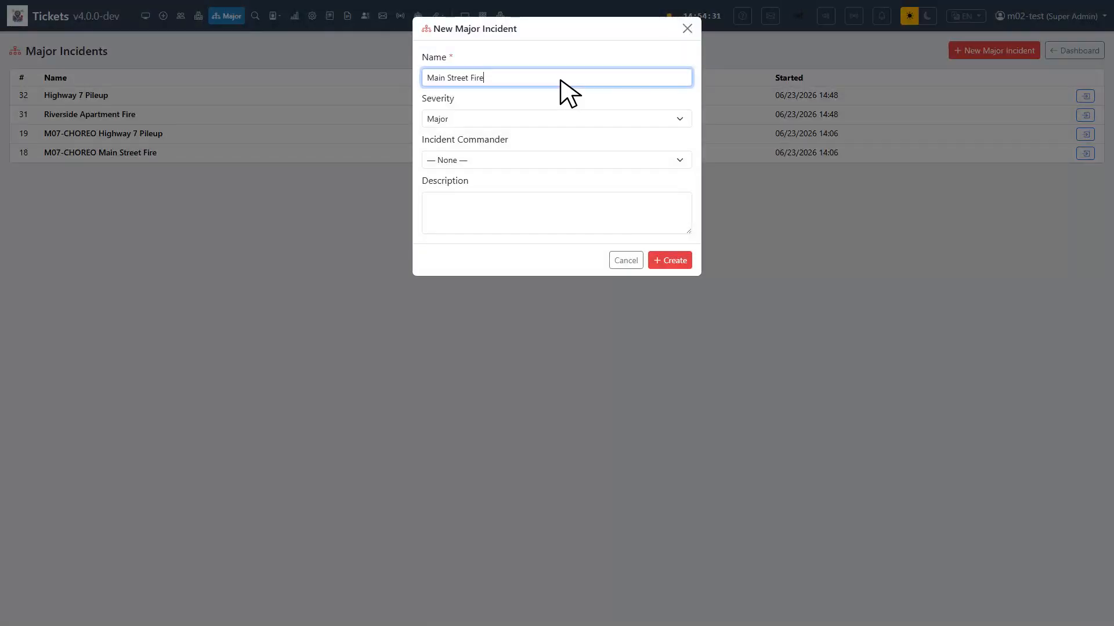
pyautogui.click(561, 208)
pyautogui.write('M07CHOREO-LIVE:: created ')
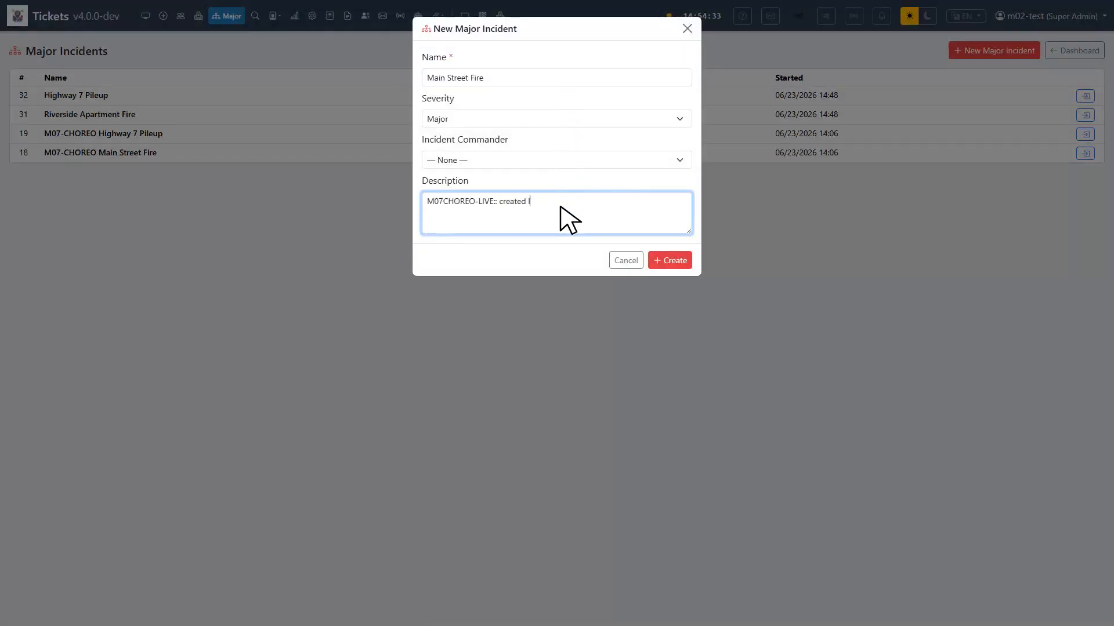
pyautogui.write('live during capture')
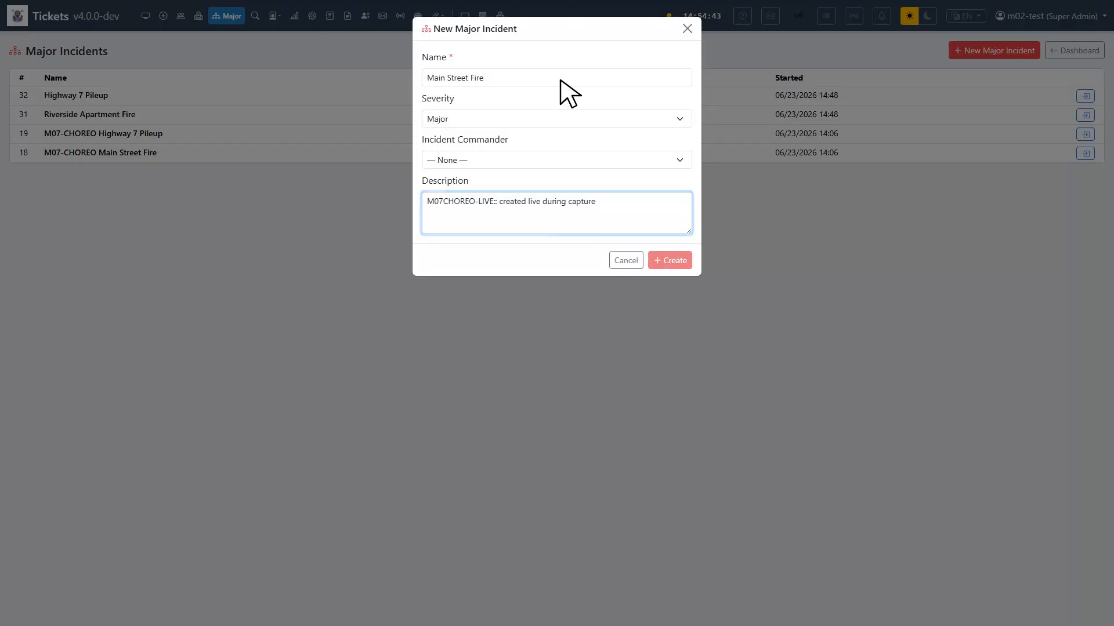
pyautogui.click(671, 261)
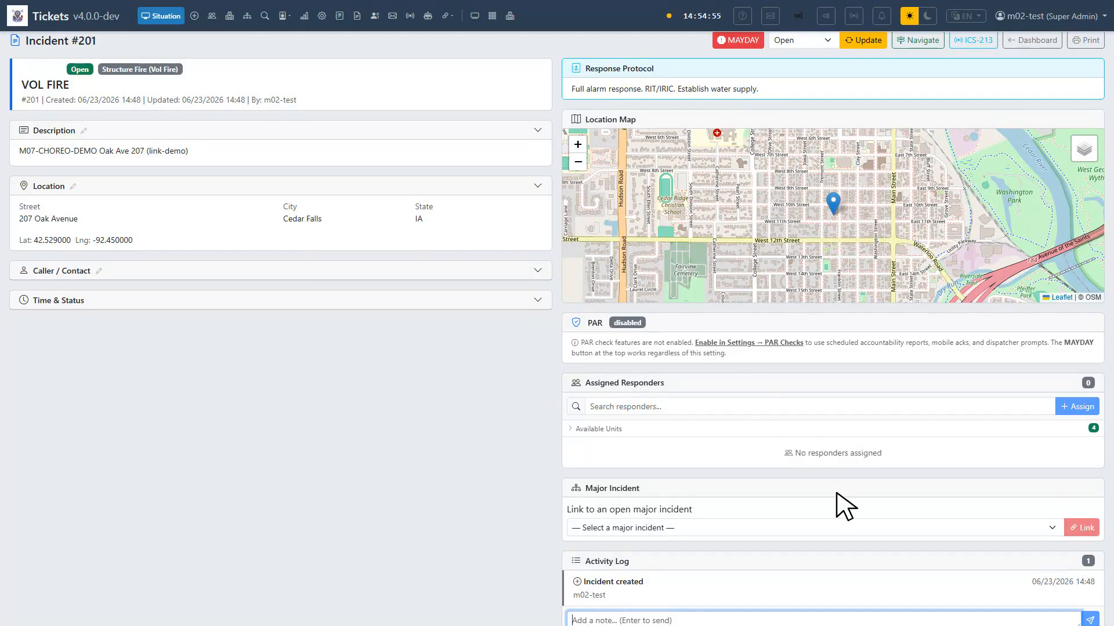
# - Link incident #201 to the open major incident Main Street Fire
pyautogui.click(818, 529)
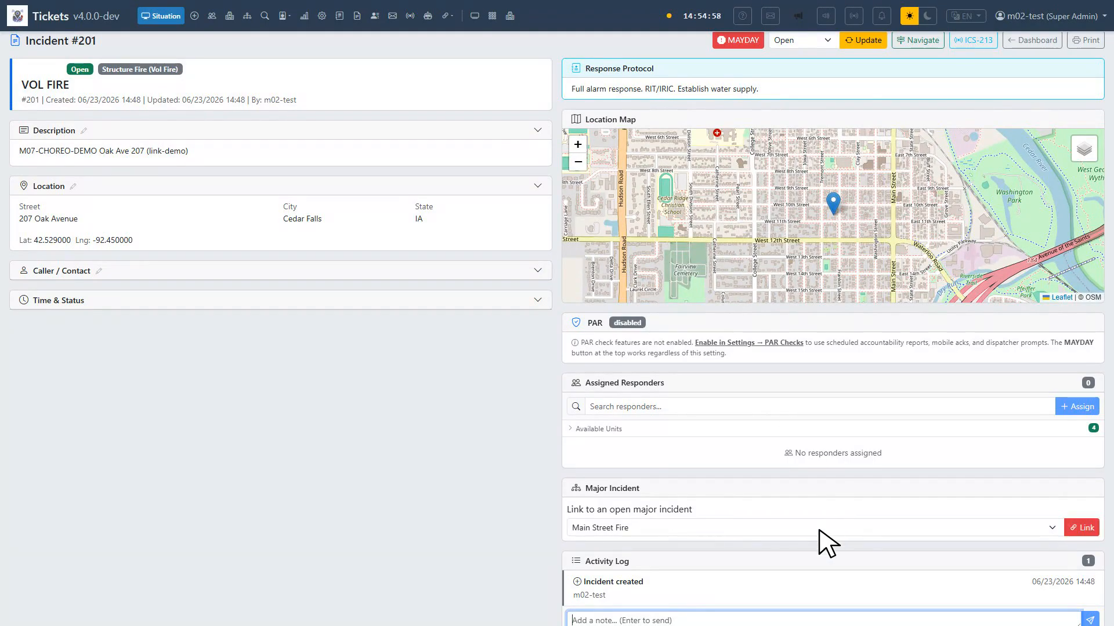
pyautogui.click(1082, 528)
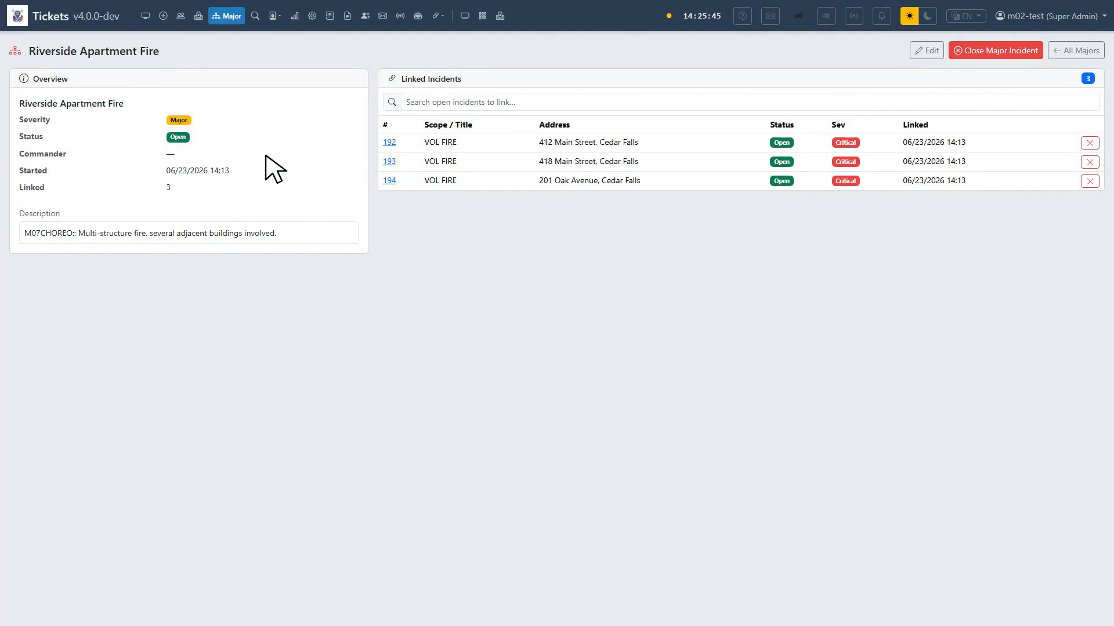
# - Assign an incident commander to the Riverside Apartment Fire major incident and save the change
pyautogui.click(927, 51)
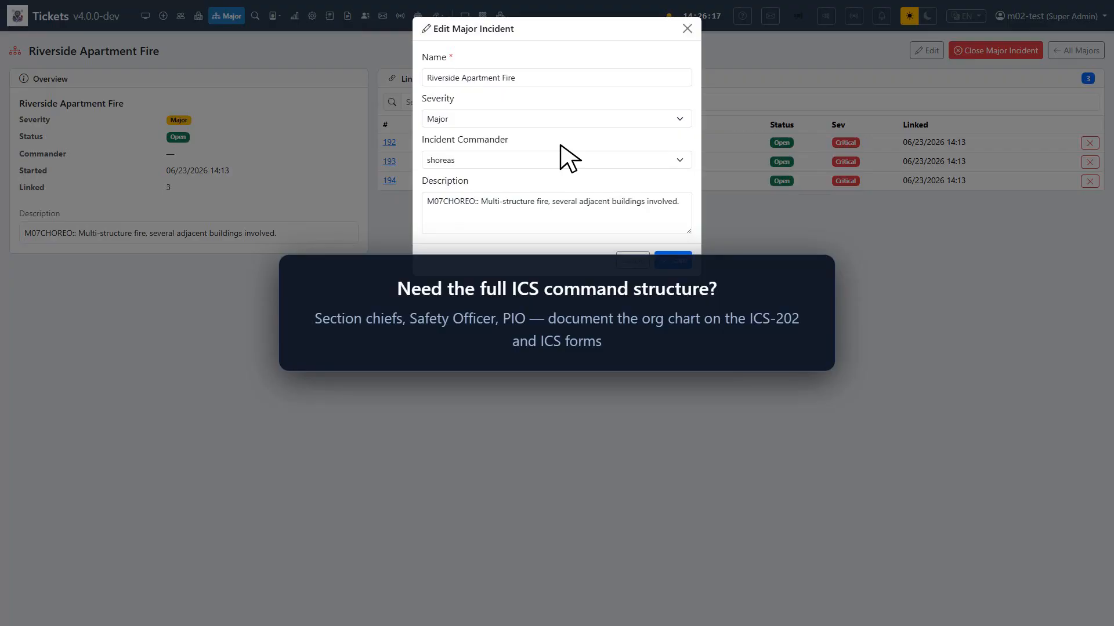
pyautogui.click(673, 261)
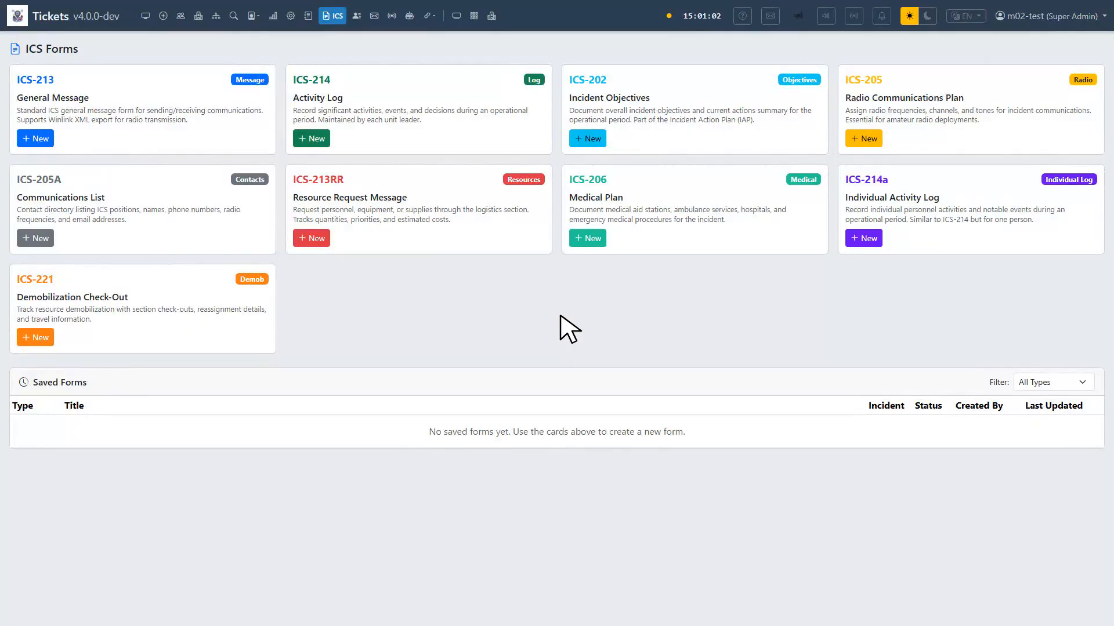
# - Start an ICS-213 General Message titled "South Flank Resource Request" and address it to Operations
pyautogui.click(37, 139)
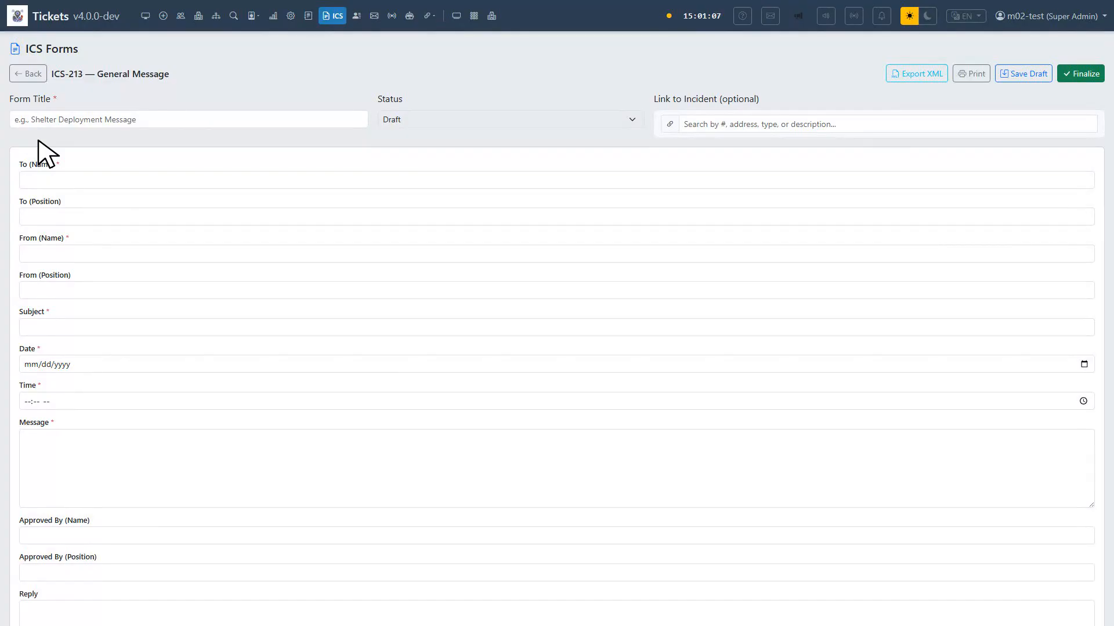
pyautogui.click(191, 121)
pyautogui.write('South Flank Resour')
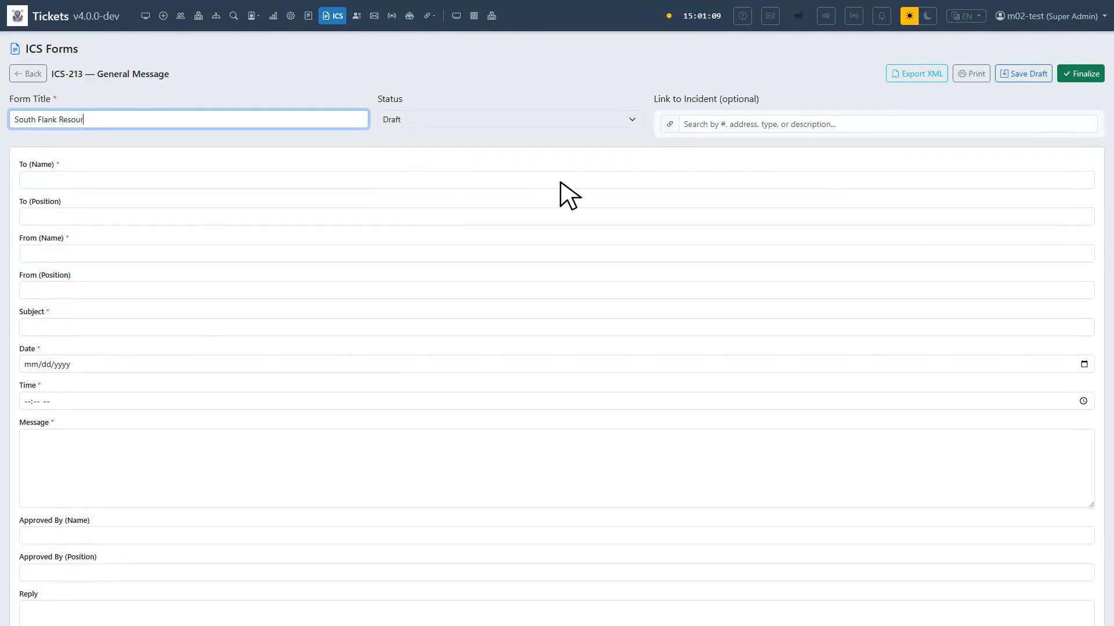
pyautogui.write('ce Request')
pyautogui.press('Tab')
pyautogui.write('Operations')
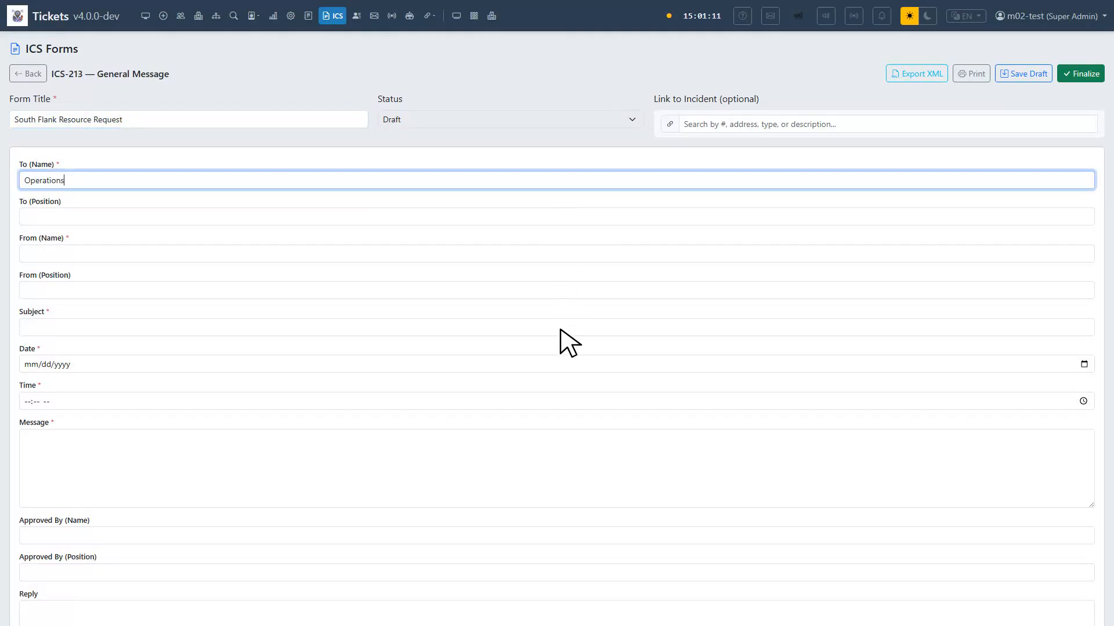
# - Set the message's sender to Incident Commander with position IC and its subject to "Resource request"
pyautogui.press('Tab')
pyautogui.press('Tab')
pyautogui.write('Incident Commander')
pyautogui.press('Tab')
pyautogui.press('Tab')
pyautogui.write('Resou')
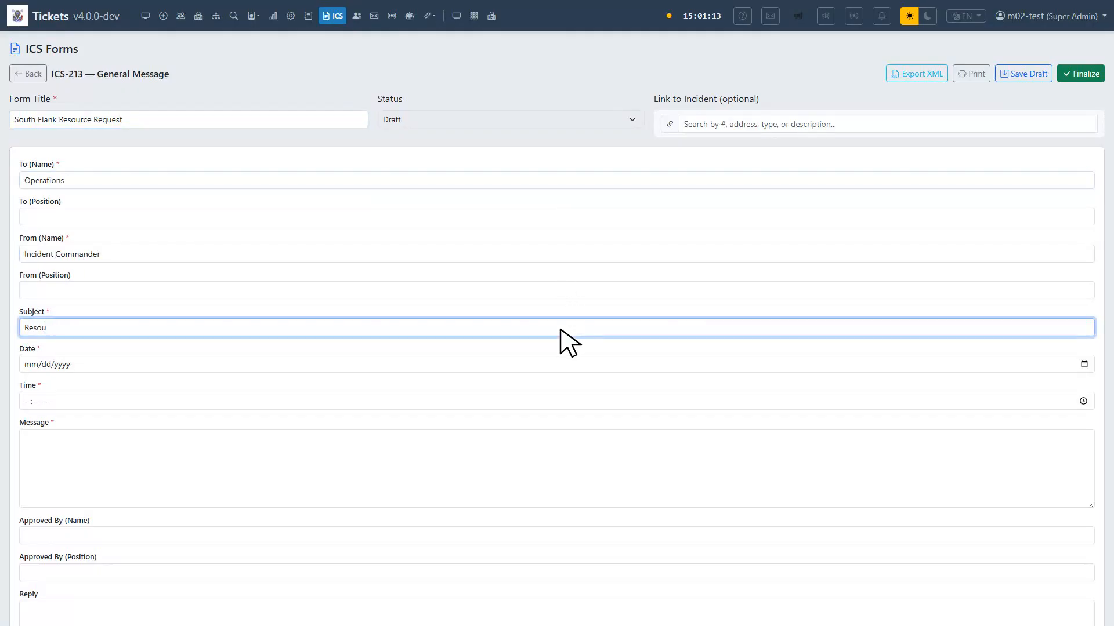
pyautogui.write('rce request')
pyautogui.click(560, 290)
pyautogui.write('IC')
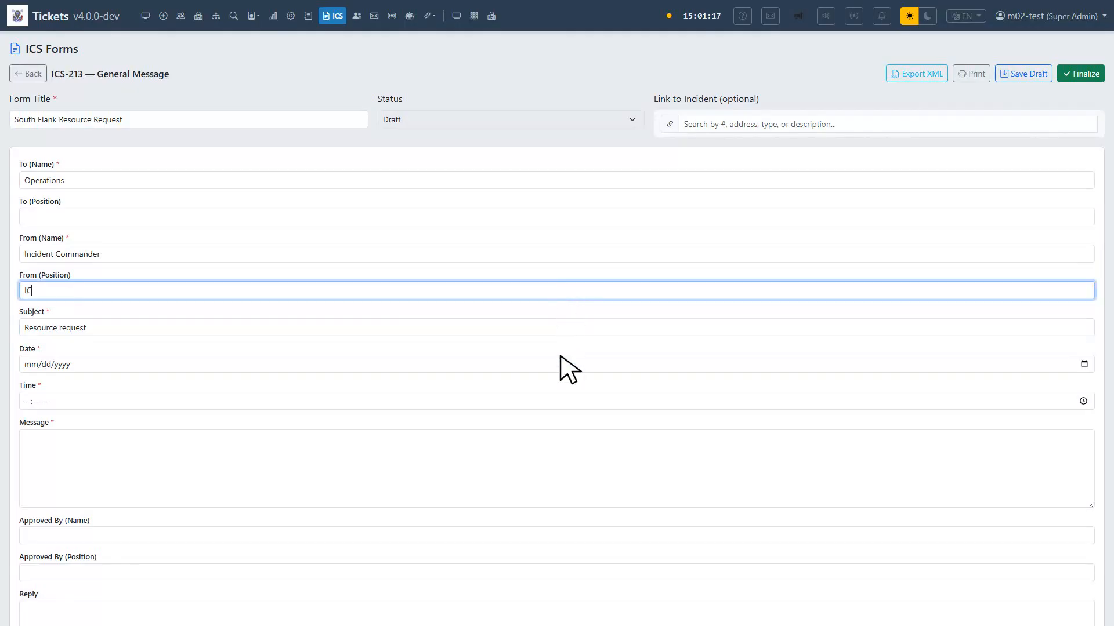
# - Enter the message "Need additional resources at the south flank. Two engines, one chief.", set the time to 02:05 PM and save the draft
pyautogui.click(559, 446)
pyautogui.write('Need additional resources at t')
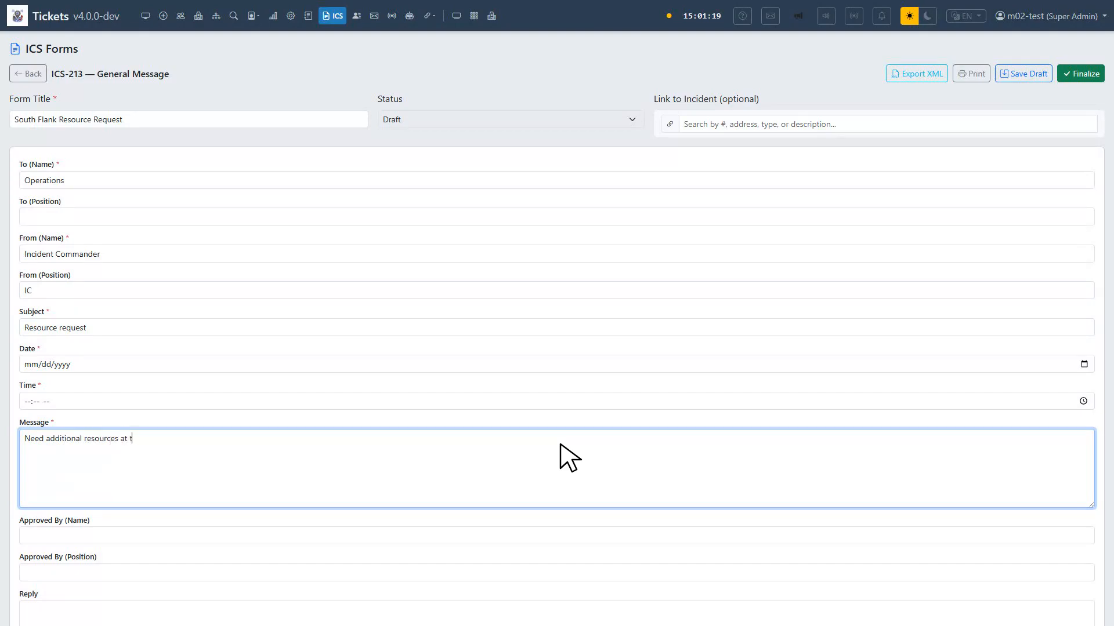
pyautogui.write('he south flank. Two engines, one chief.')
pyautogui.click(560, 401)
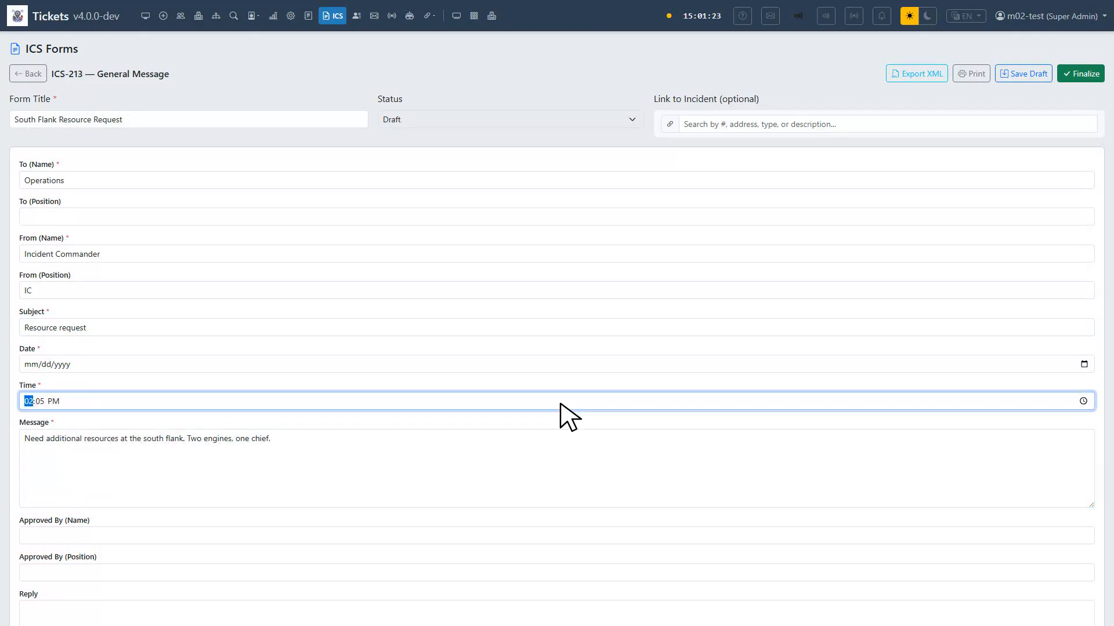
pyautogui.click(1026, 73)
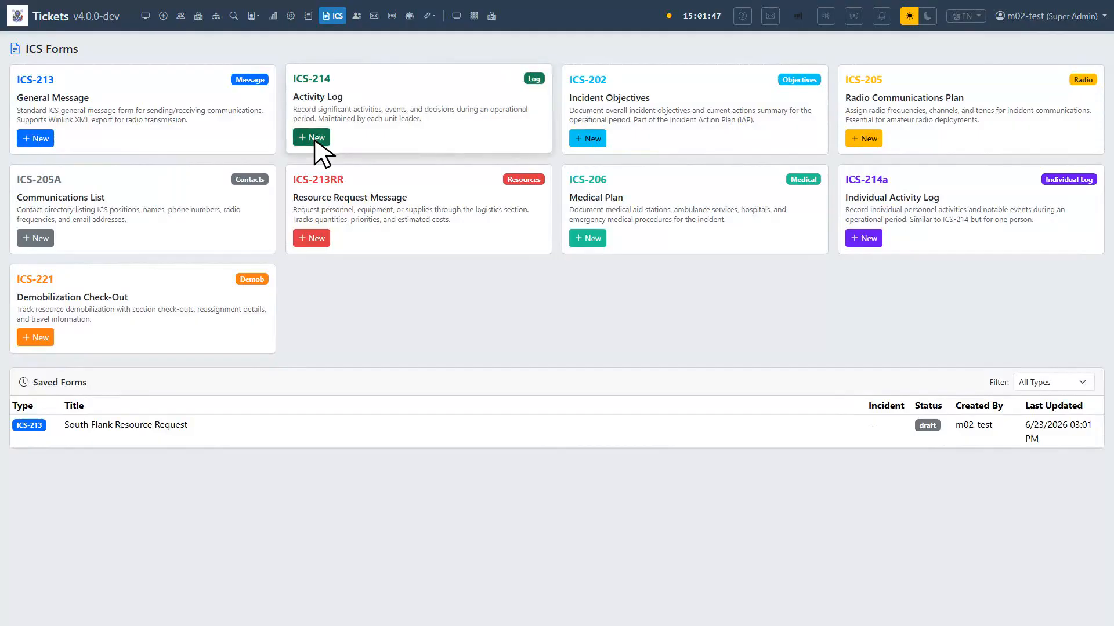
# - Start an ICS-214 form titled "Engine 8 Activity Log" and log "Arrived on scene, assumed command" at 10:30 AM
pyautogui.click(314, 141)
pyautogui.click(209, 123)
pyautogui.write('Engine 8 Activity Log')
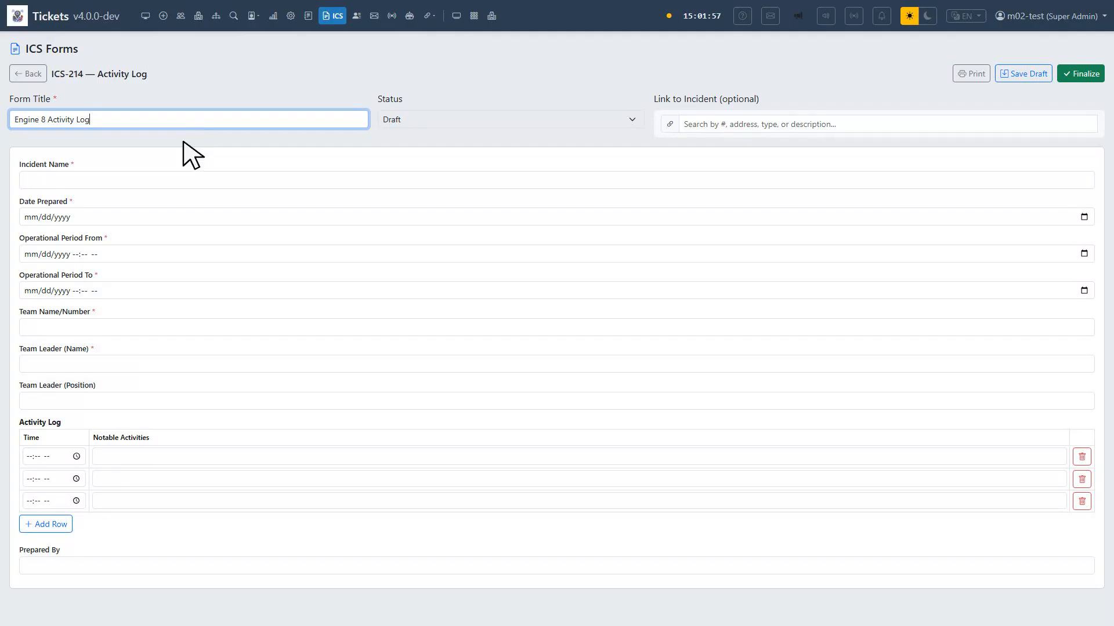
pyautogui.click(30, 456)
pyautogui.write('1030AM')
pyautogui.click(582, 458)
pyautogui.write('Arrived on scene, assumed command')
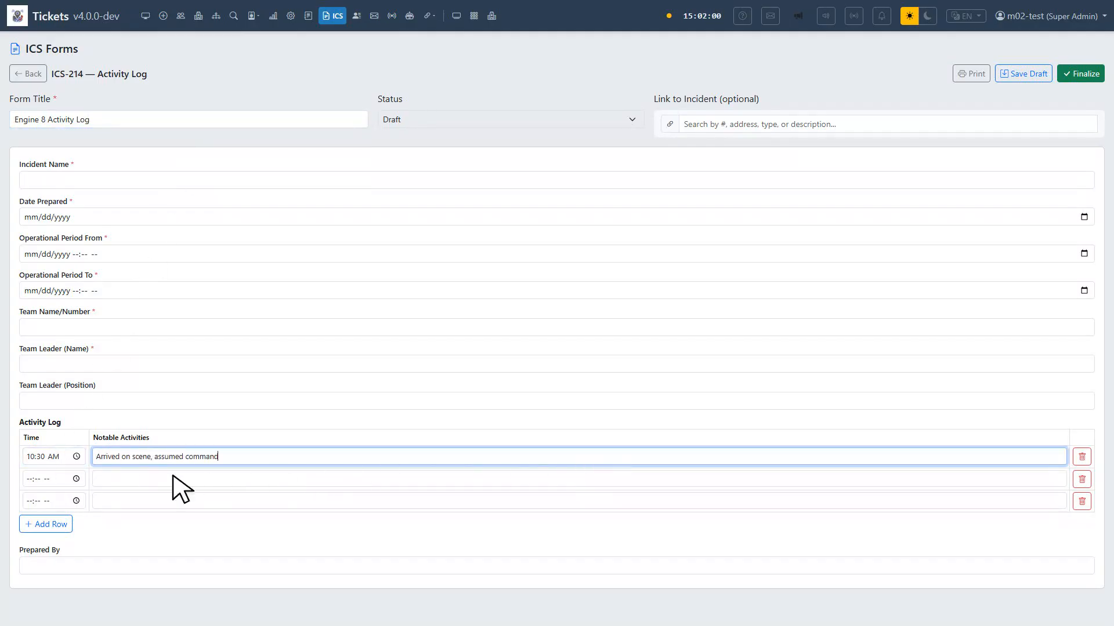
# - Log "Began salvage operations" at 11:00 AM and "Released to Engine 8" at 11:45 AM in the following two activity rows
pyautogui.click(30, 479)
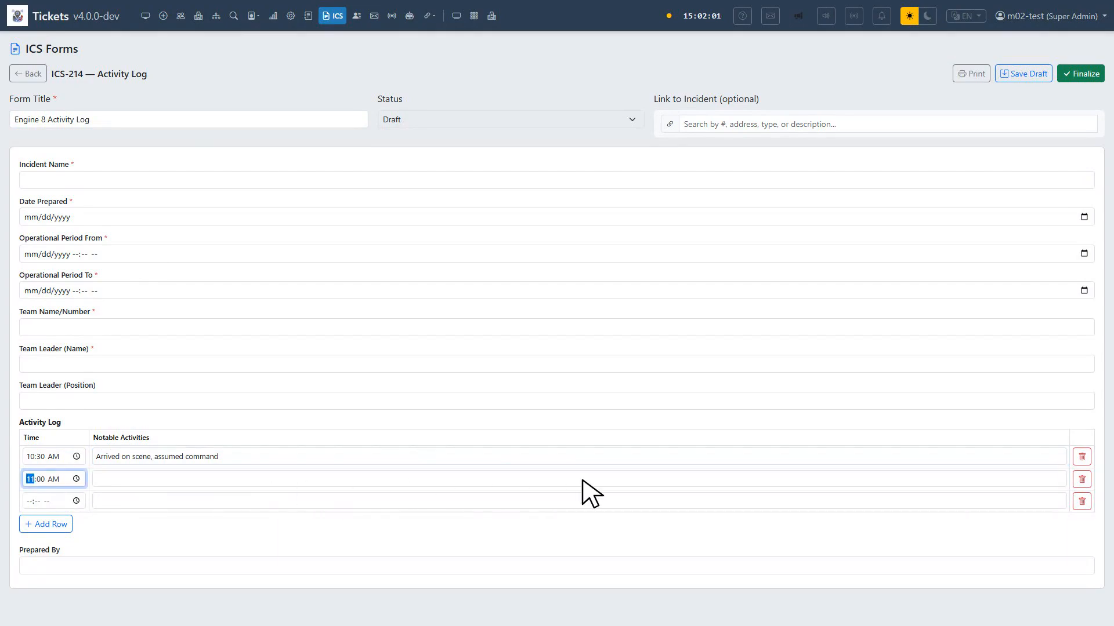
pyautogui.click(583, 481)
pyautogui.write('Began salvage operations')
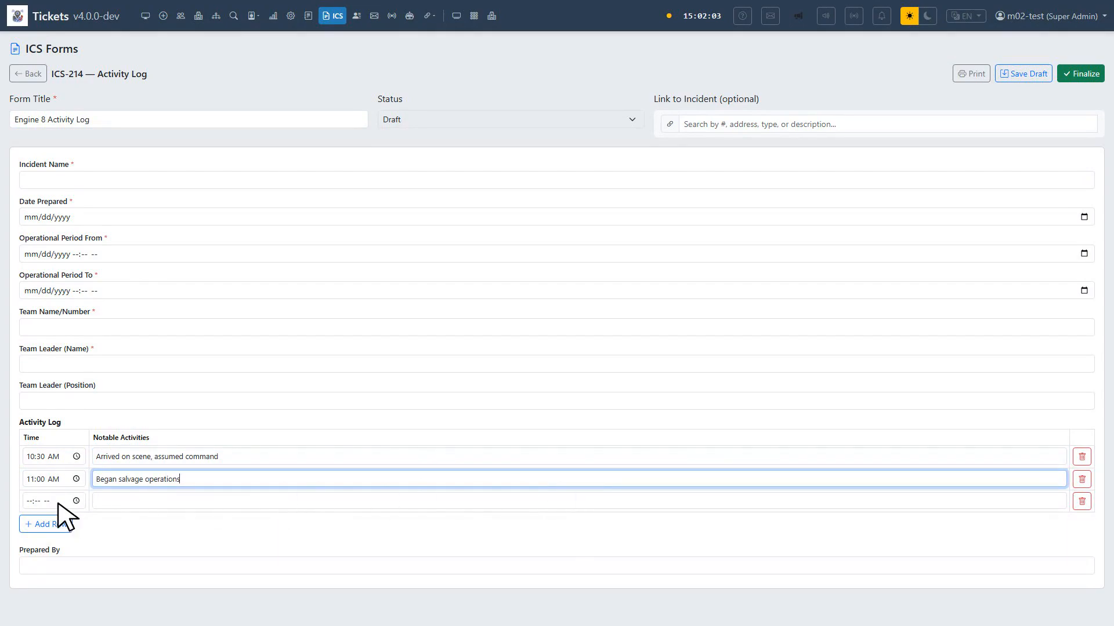
pyautogui.click(57, 502)
pyautogui.write('1145AM')
pyautogui.click(582, 502)
pyautogui.write('Released to Engine 8')
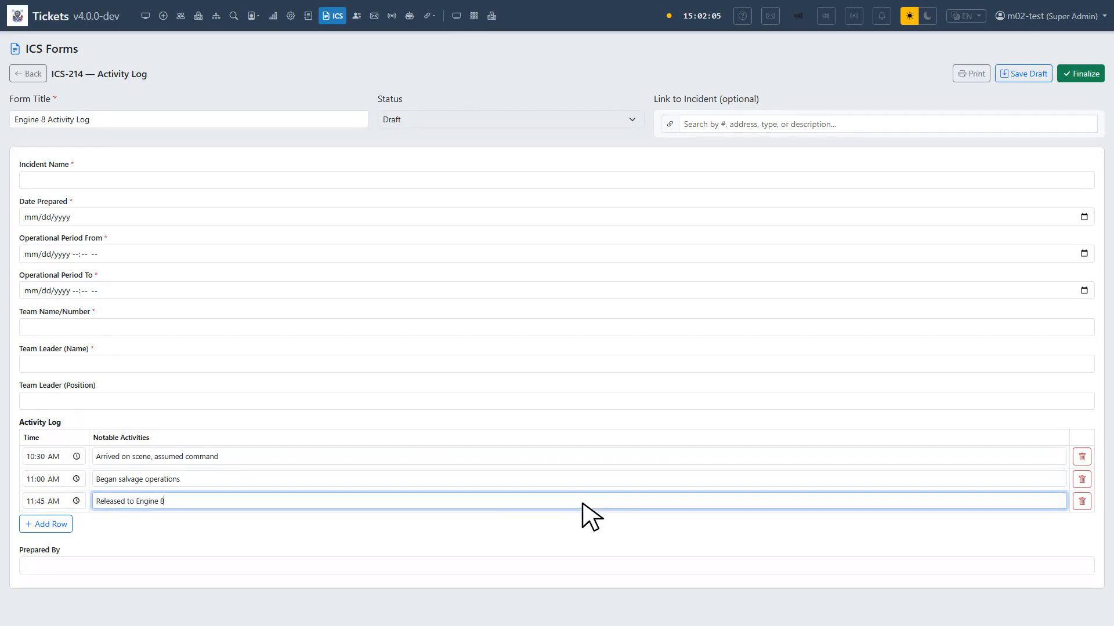
# - Add a fourth activity row timed 12:10 PM and save the activity log as a draft
pyautogui.click(50, 528)
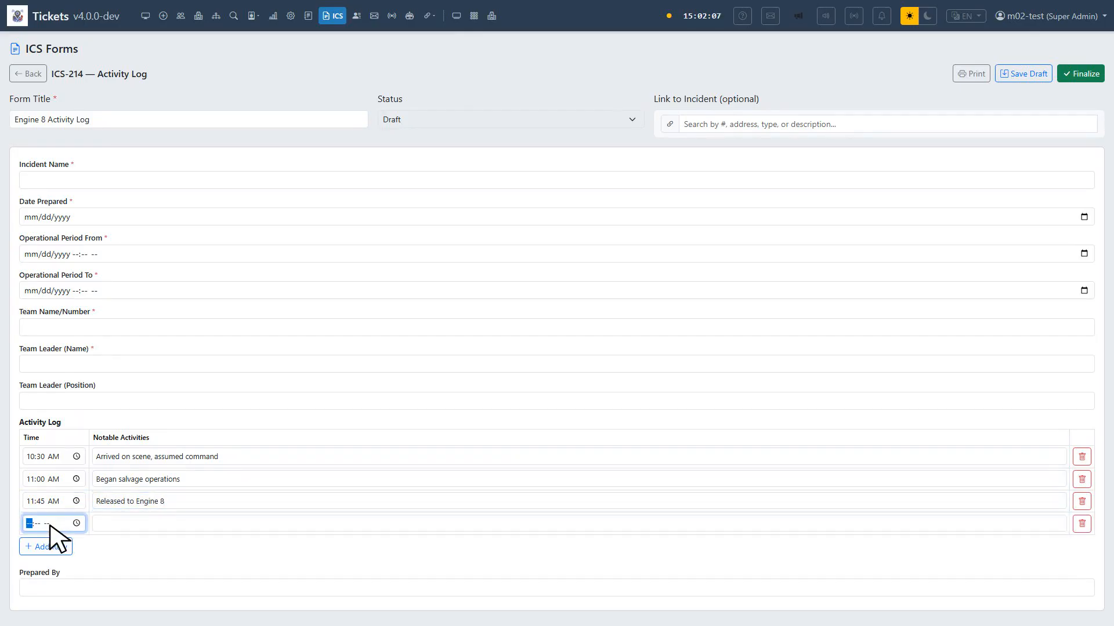
pyautogui.write('1210PM')
pyautogui.click(1026, 76)
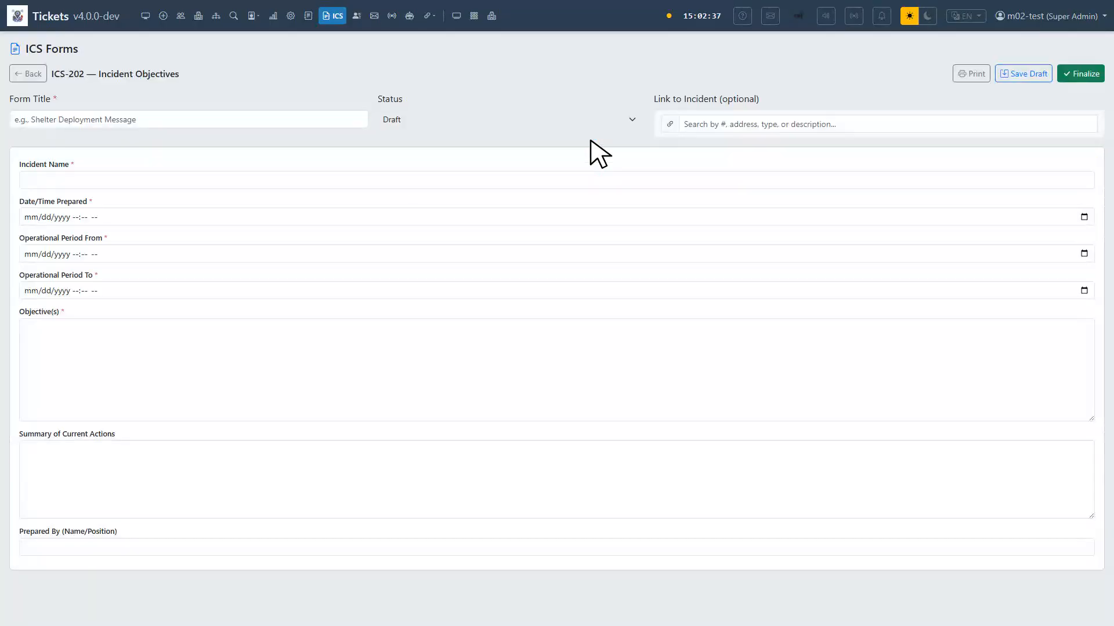
# - Title the ICS-202 form "Operational Period 1 Objectives" and set its operational period from 06/21/2026 08:00 AM to 06/21/2026 08:00 PM
pyautogui.click(302, 122)
pyautogui.write('Opera')
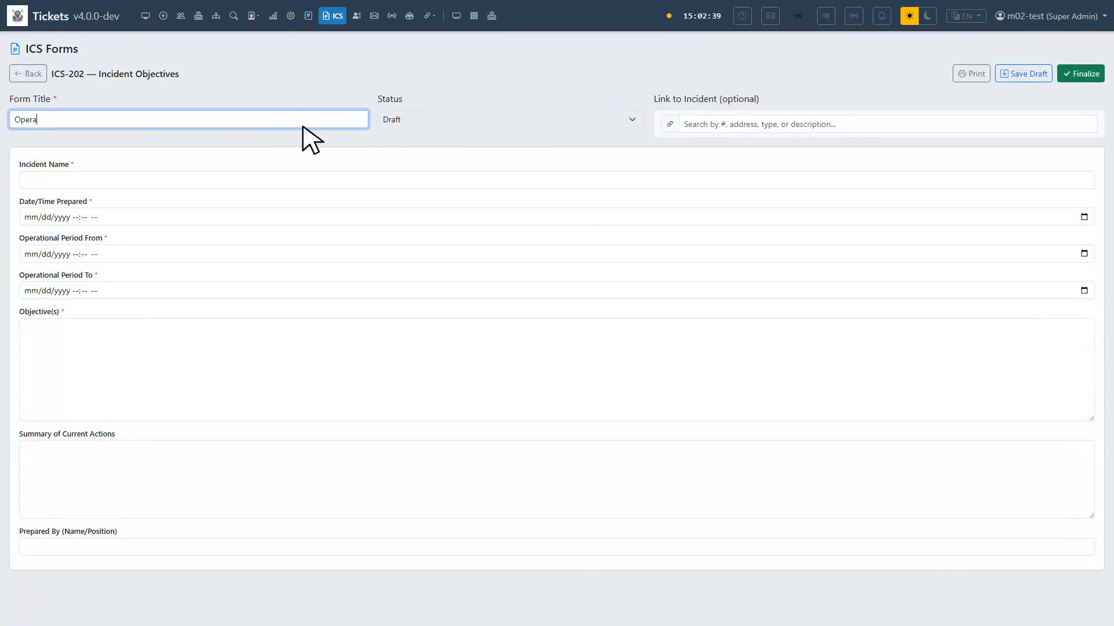
pyautogui.write('tional Period 1 Objectives')
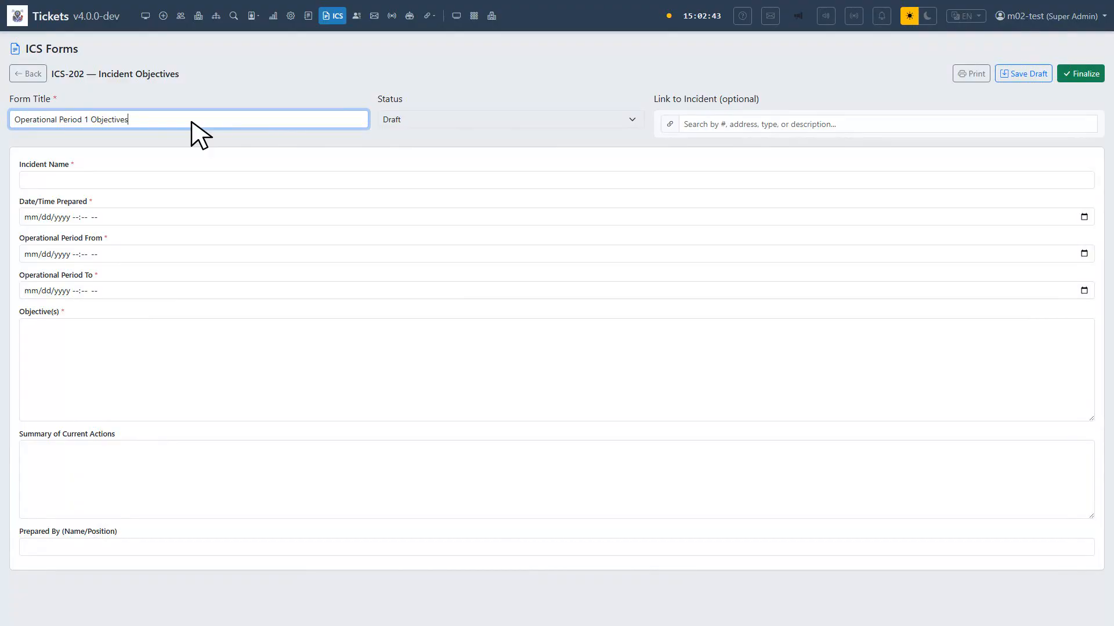
pyautogui.click(567, 266)
pyautogui.write('06/21/2026 08:00 AM')
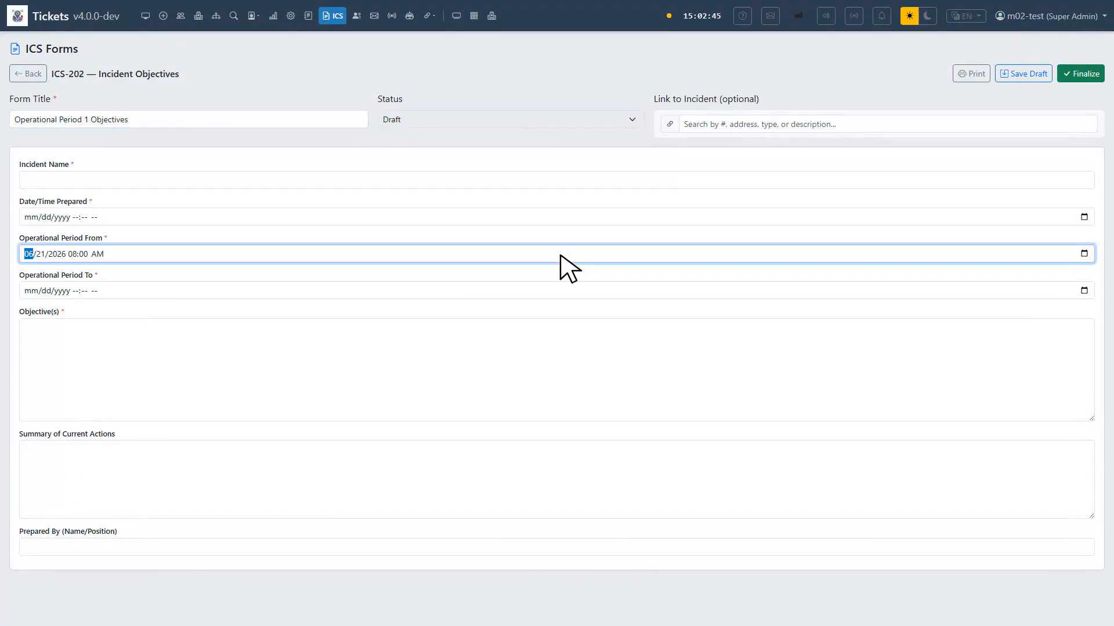
pyautogui.click(560, 291)
pyautogui.write('06/21/2026 08:00 PM')
# - Enter the objectives "1. Protect exposures on the south flank. 2. Account for all occupants. 3. Establish water supply."
pyautogui.click(561, 324)
pyautogui.write('1. Protec')
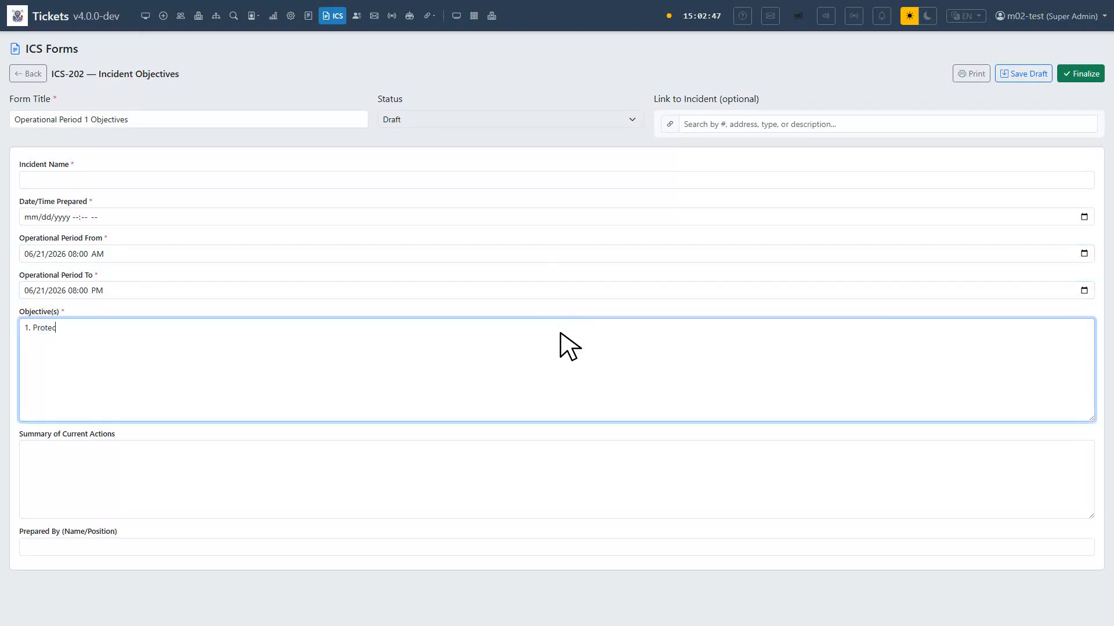
pyautogui.write('t exposures on the south flank. 2. Account for all occupants. 3. ')
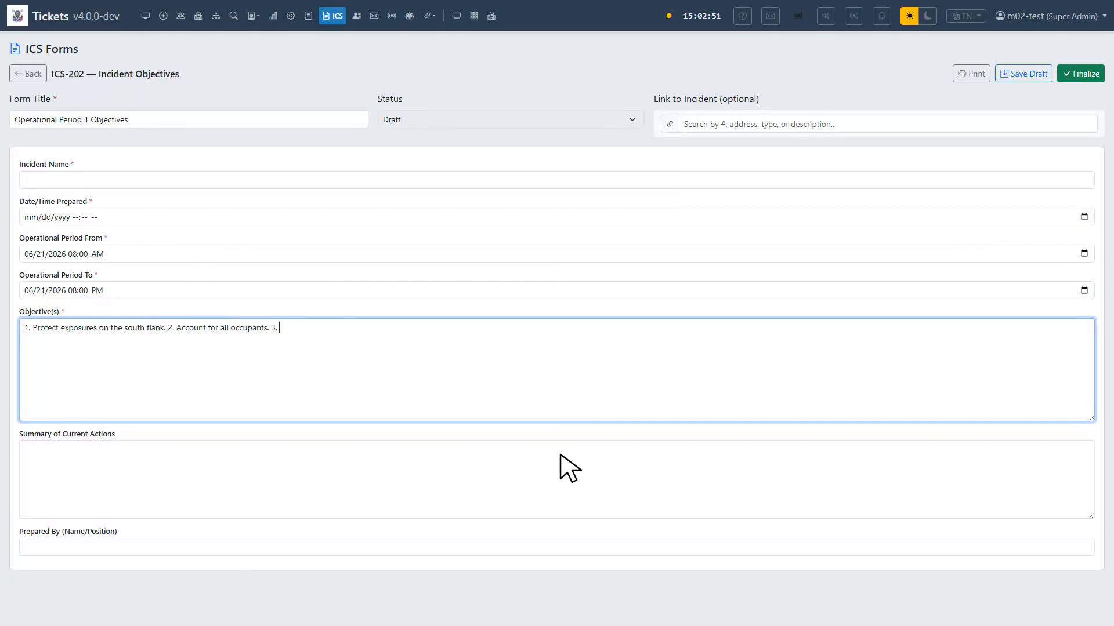
pyautogui.write('Establish water supply.')
# - Summarize the current actions as two engines staged, primary search underway and the command post's address, and save the form
pyautogui.click(560, 455)
pyautogui.write('T')
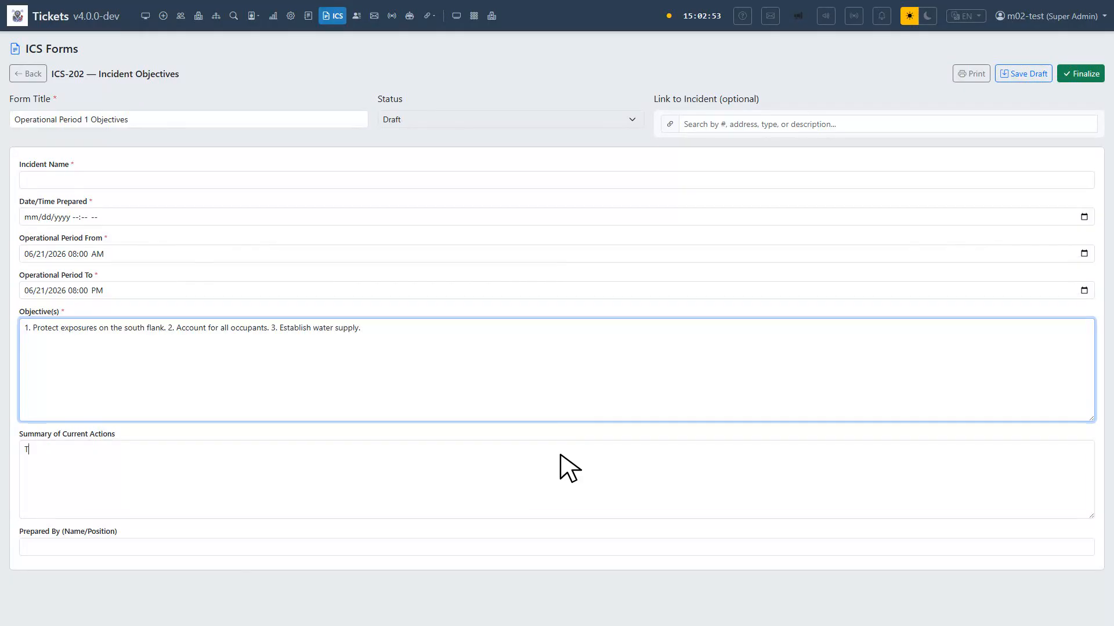
pyautogui.write('wo engines staged; primary search')
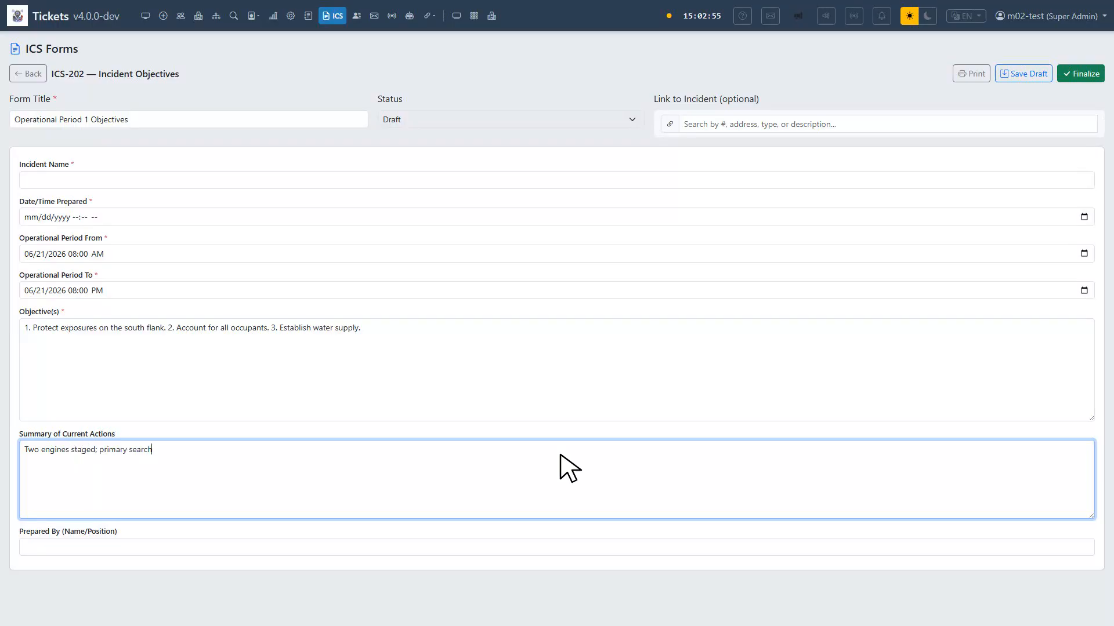
pyautogui.write(' underway; command post at 412 Main.')
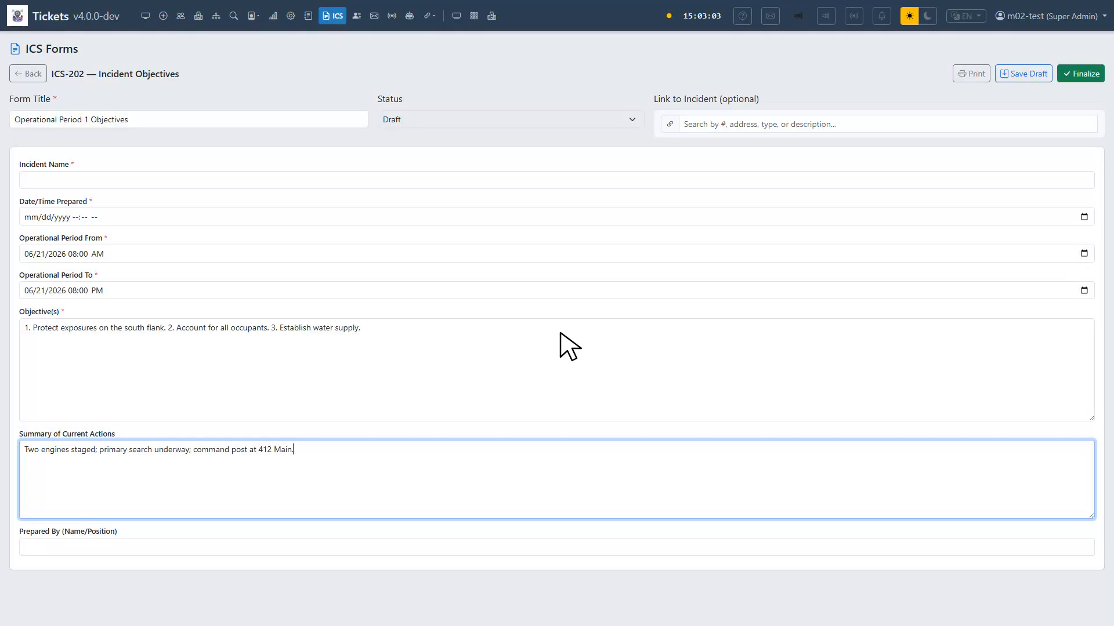
pyautogui.hotkey('ctrl', 's')
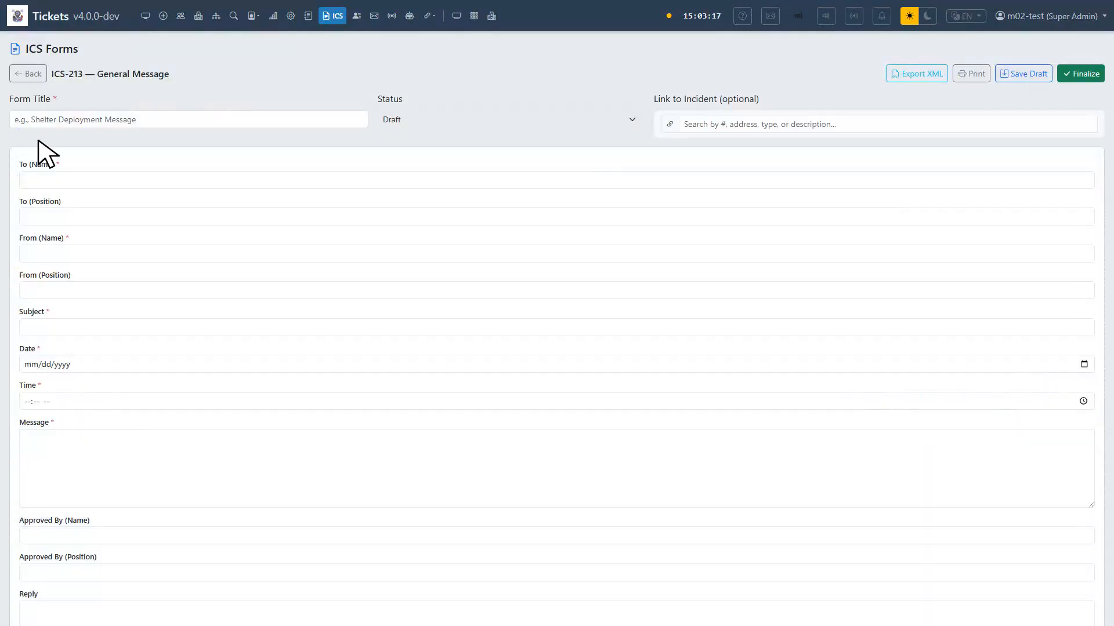
# - Title the blank ICS-213 General Message "South Flank Resource Request" and set its subject to "Resource request"
pyautogui.click(192, 120)
pyautogui.write('South Flank Resource Request')
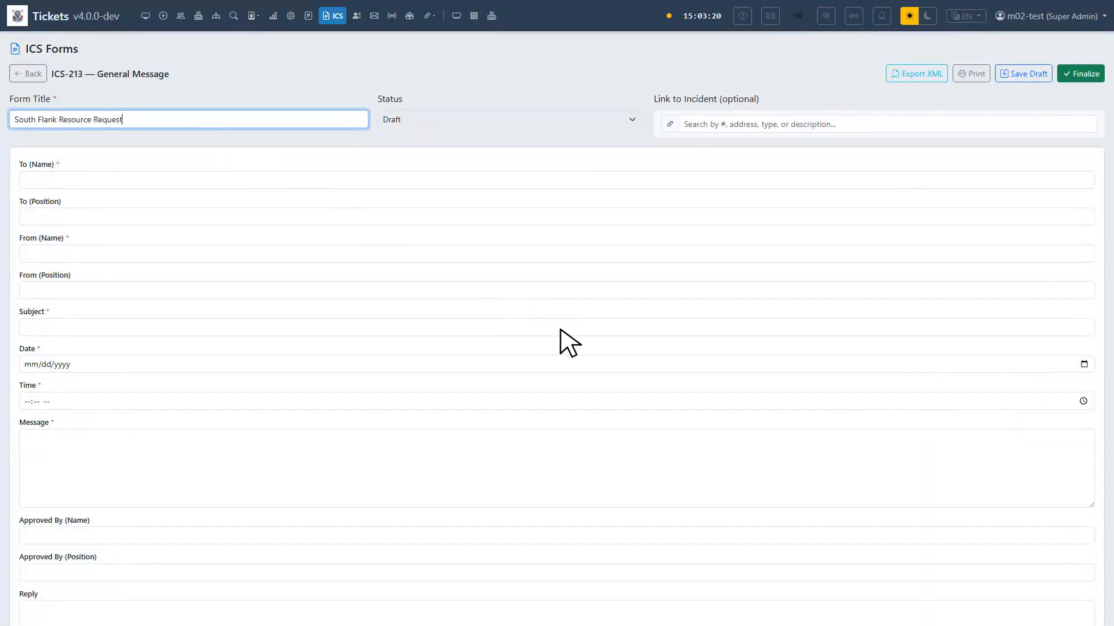
pyautogui.click(559, 328)
pyautogui.write('Resource request')
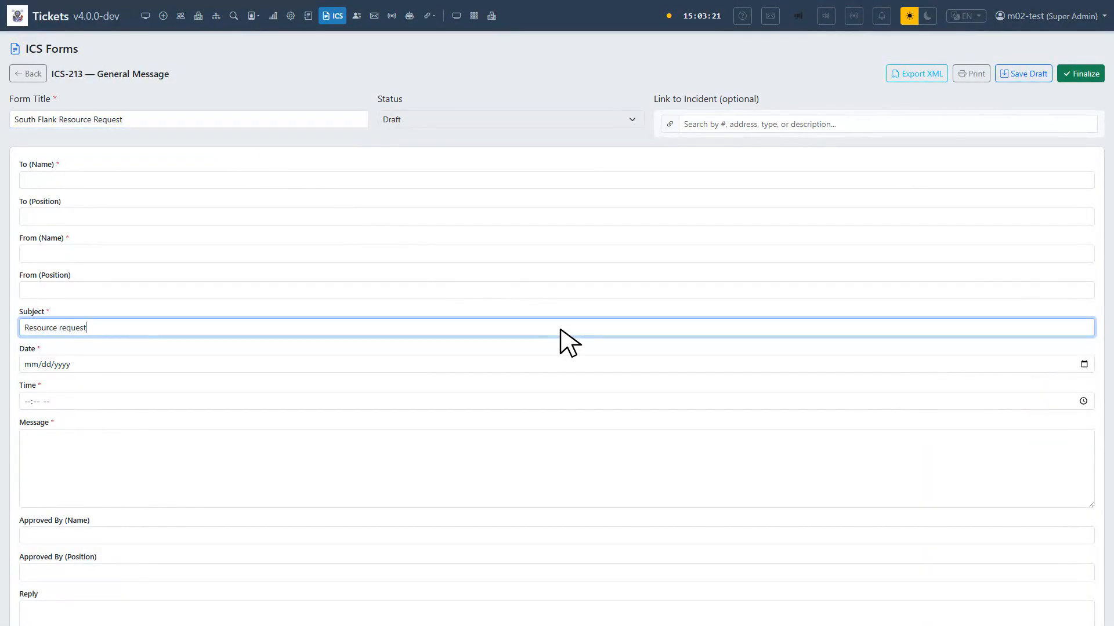
# - Enter the message "Need additional resources at the south flank." and save the general message as a draft
pyautogui.click(560, 445)
pyautogui.write('Need additional resou')
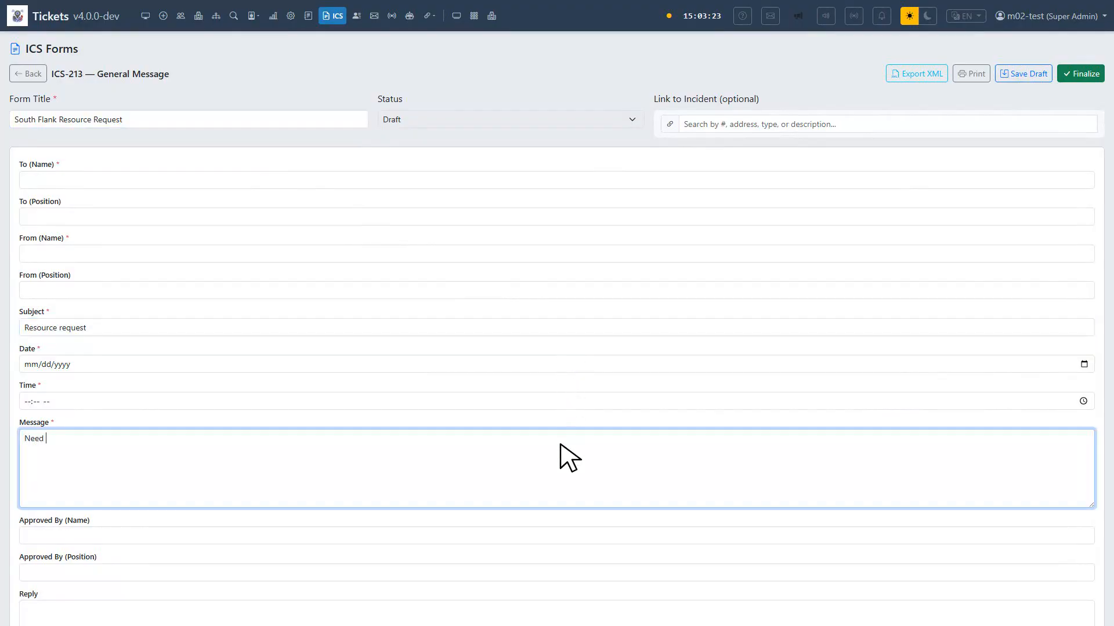
pyautogui.write('rces at the south flank.')
pyautogui.click(1028, 77)
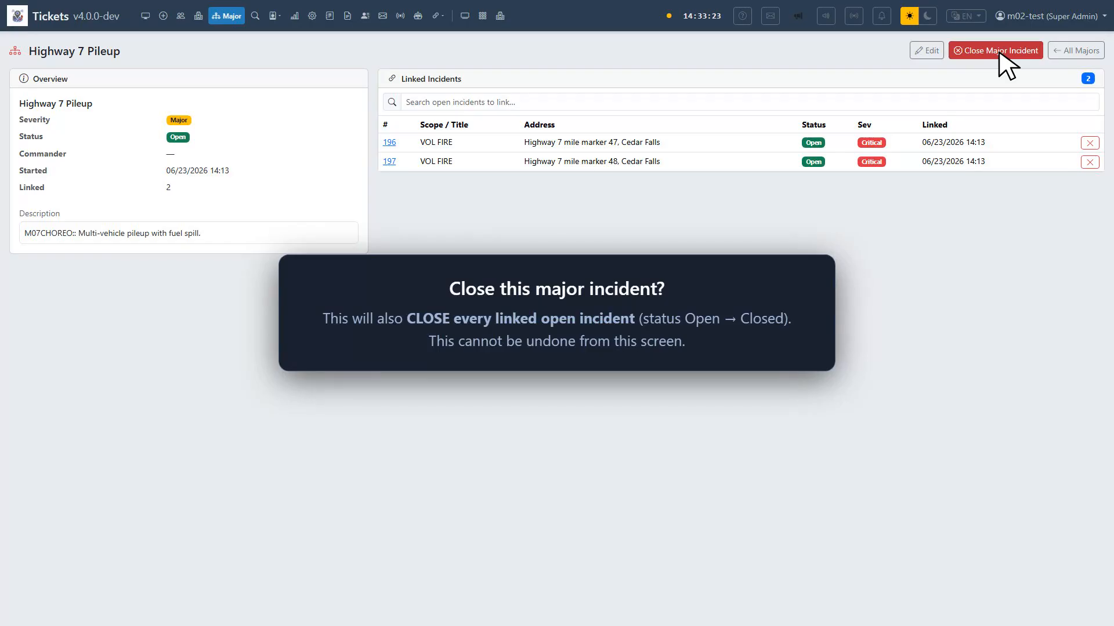
# - Close the Highway 7 Pileup major incident together with its linked open incidents
pyautogui.click(1001, 53)
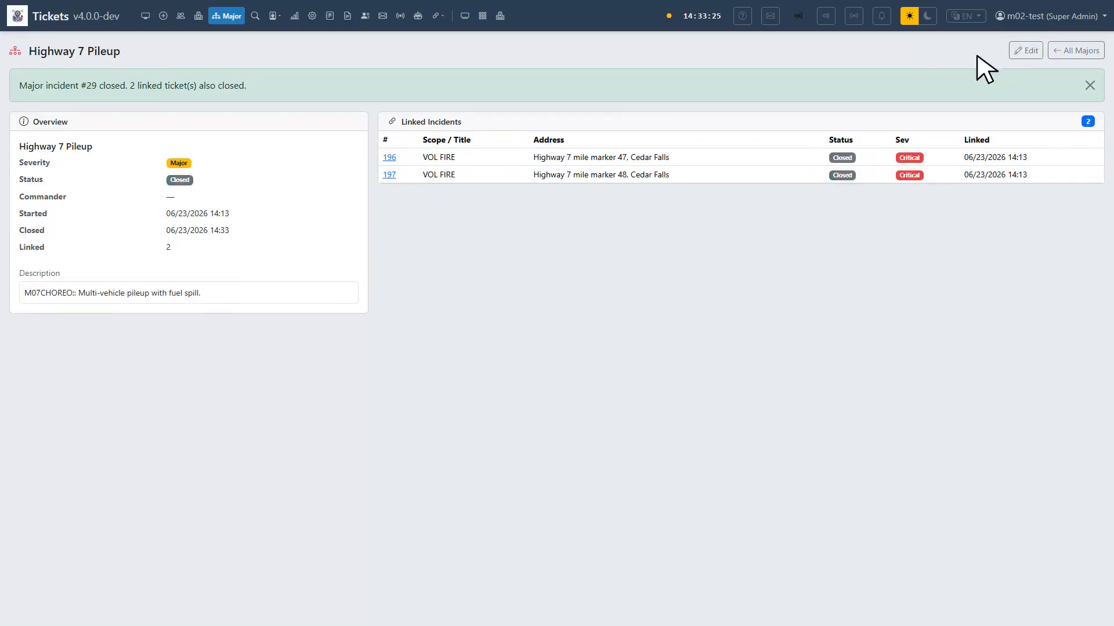